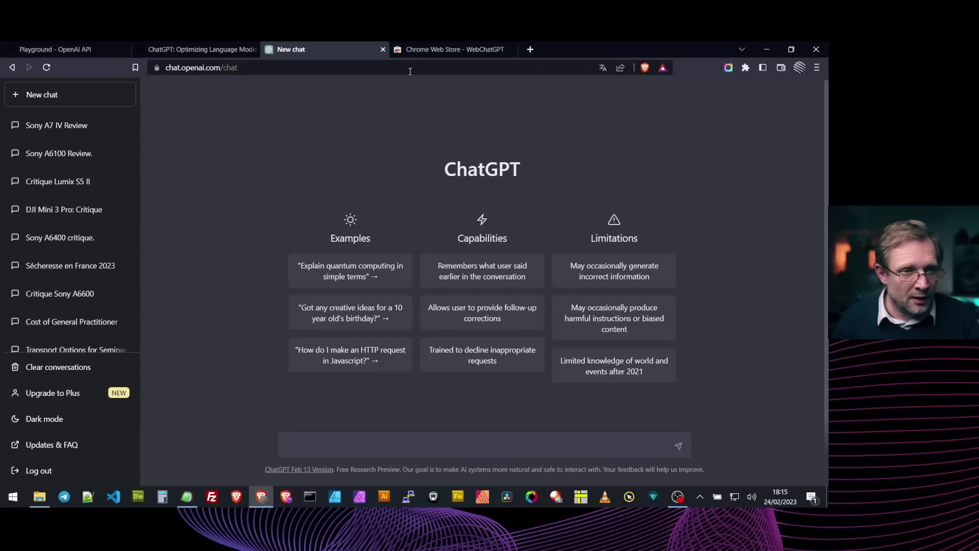
Open the WebChatGPT extension page in the Chrome Web Store and look through its description
{"action": "left_click", "coordinate": [427, 51]}
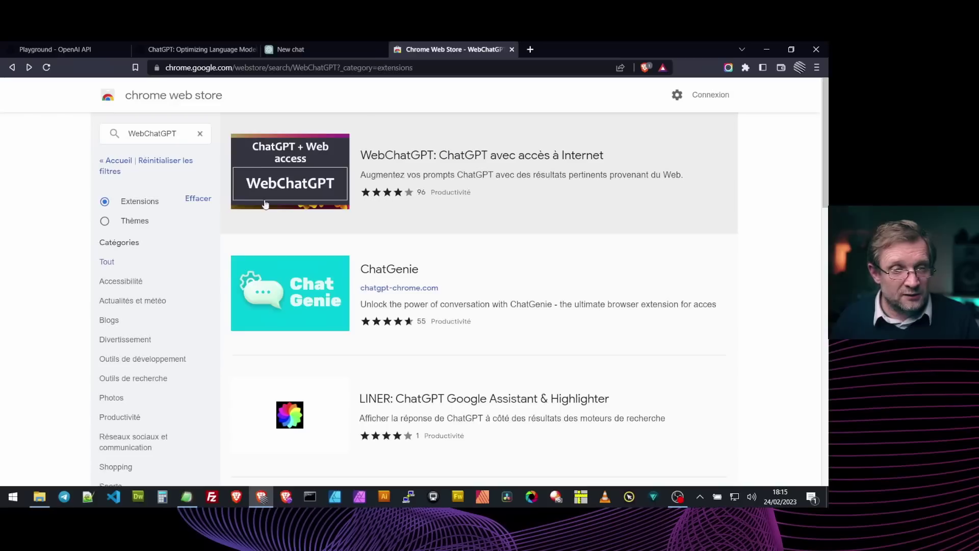
{"action": "left_click", "coordinate": [504, 167]}
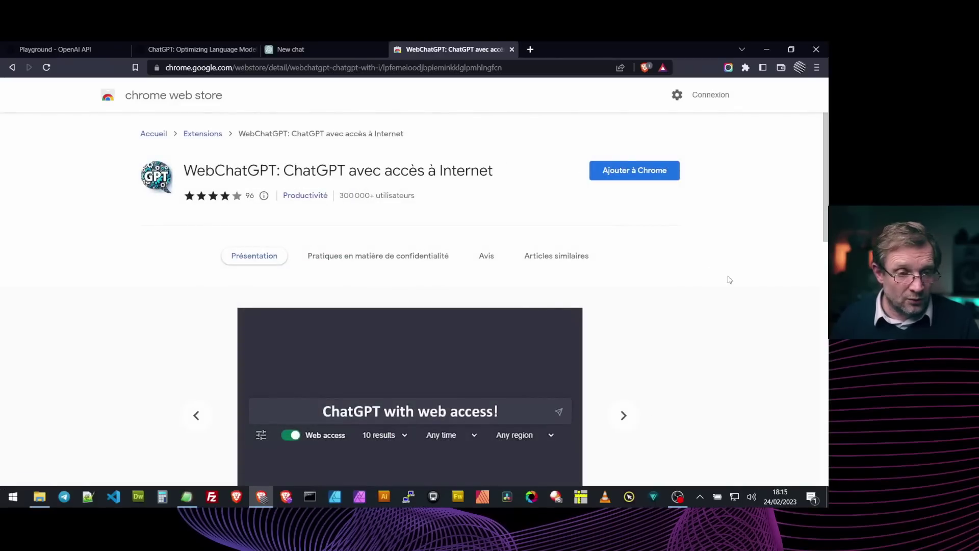
{"action": "scroll", "coordinate": [703, 267], "scroll_direction": "down", "scroll_amount": 2}
{"action": "scroll", "coordinate": [704, 266], "scroll_direction": "down", "scroll_amount": 7}
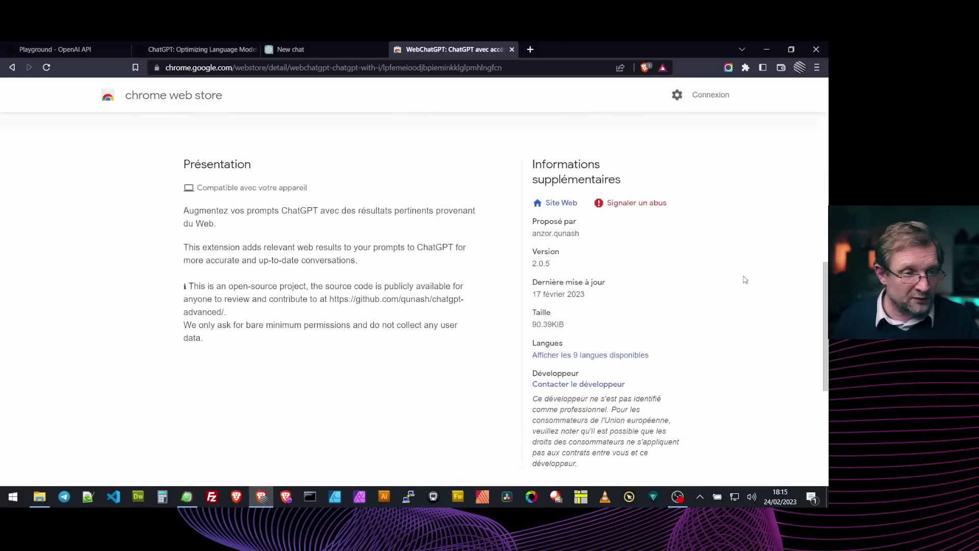
{"action": "scroll", "coordinate": [745, 279], "scroll_direction": "up", "scroll_amount": 9}
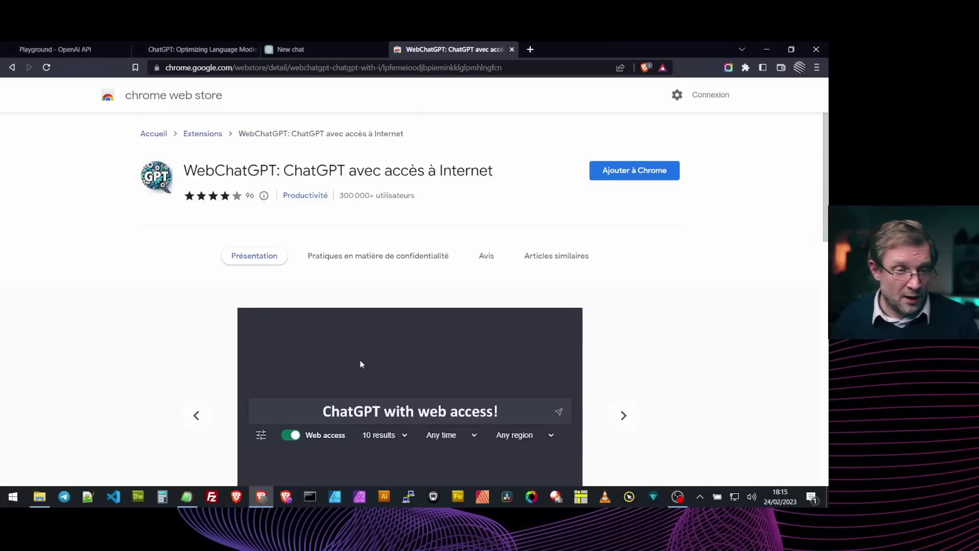
Install the WebChatGPT extension in the browser and dismiss the installation notice
{"action": "left_click", "coordinate": [630, 174]}
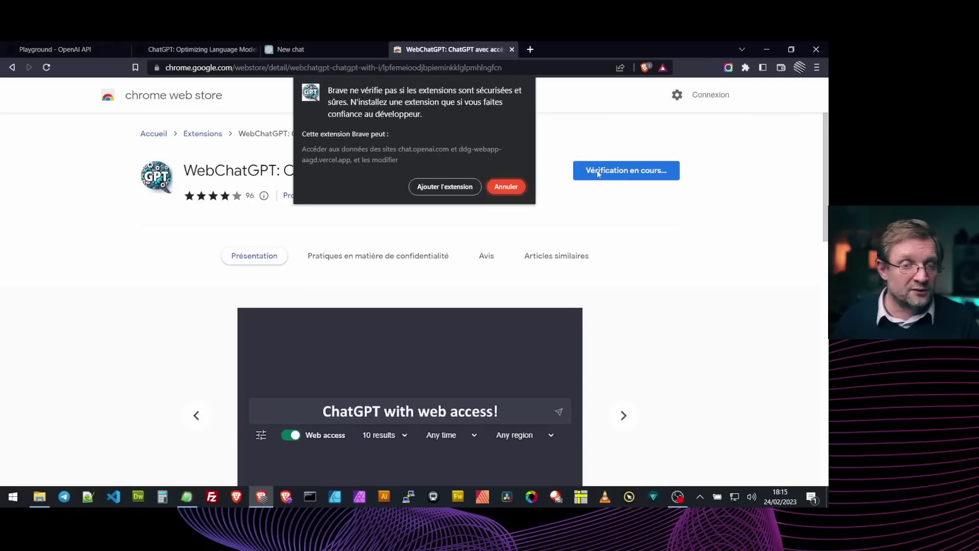
{"action": "left_click", "coordinate": [431, 187]}
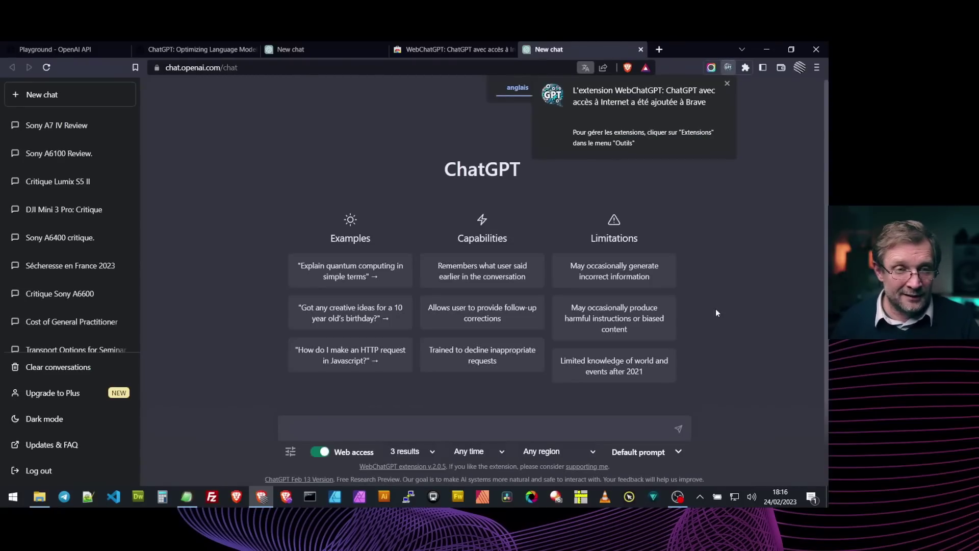
{"action": "left_click", "coordinate": [727, 83]}
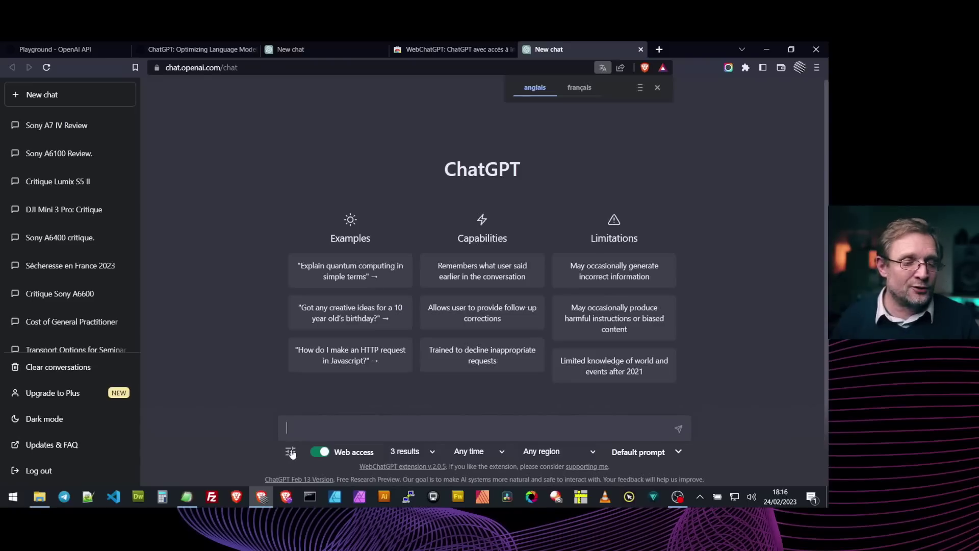
Switch web access off and back on for the chat to try out the toggle
{"action": "left_click", "coordinate": [325, 453]}
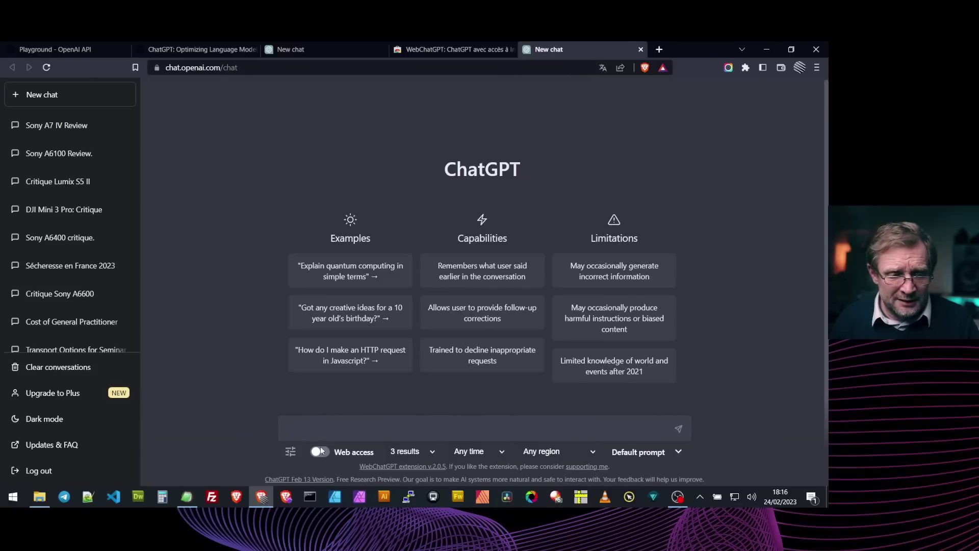
{"action": "left_click", "coordinate": [320, 452]}
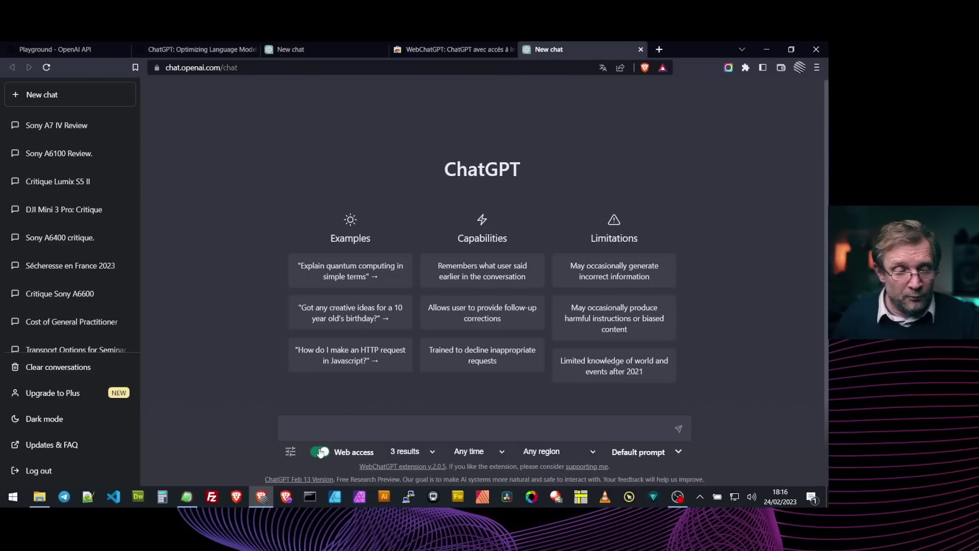
{"action": "left_click", "coordinate": [319, 453]}
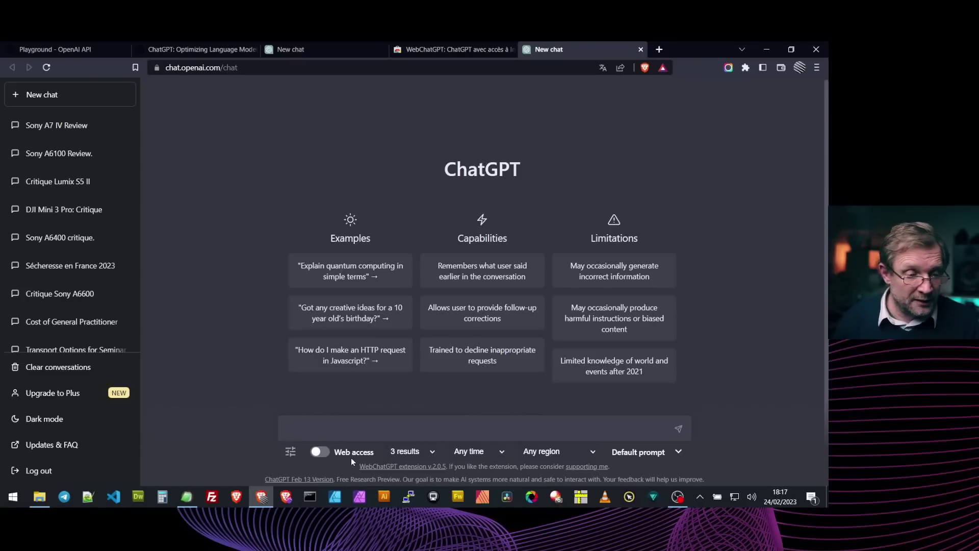
{"action": "left_click", "coordinate": [324, 453]}
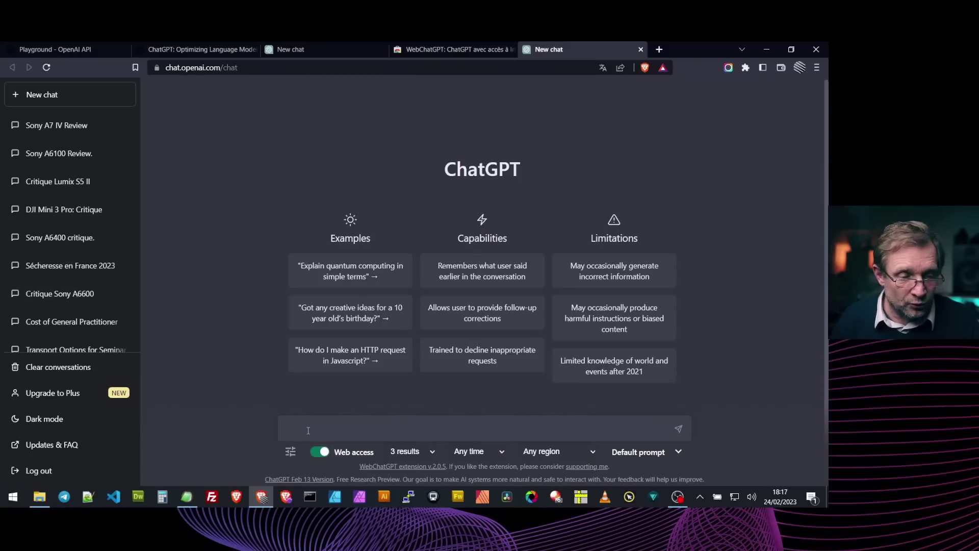
Set the web search to 10 results and the region to France, and check the available time ranges and prompts
{"action": "left_click", "coordinate": [433, 451]}
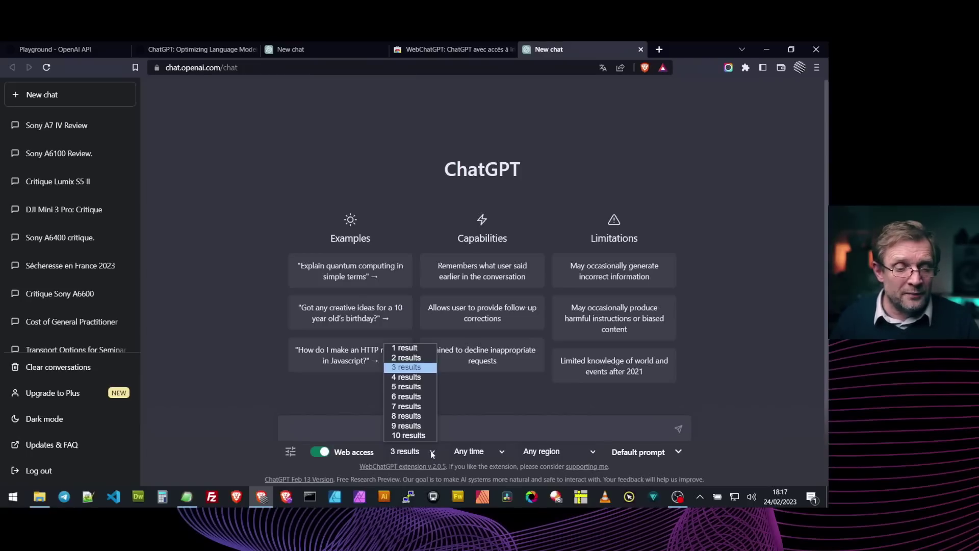
{"action": "left_click", "coordinate": [408, 436]}
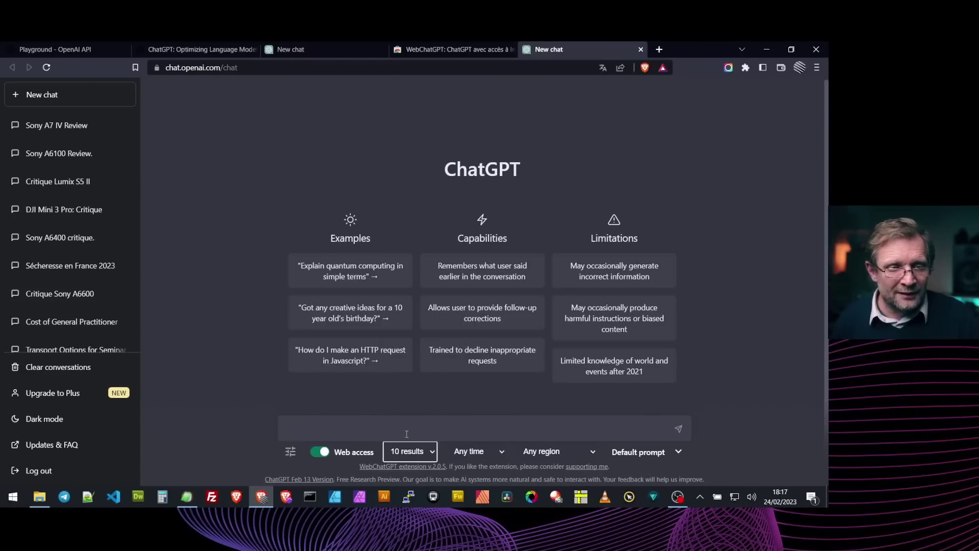
{"action": "left_click", "coordinate": [501, 451]}
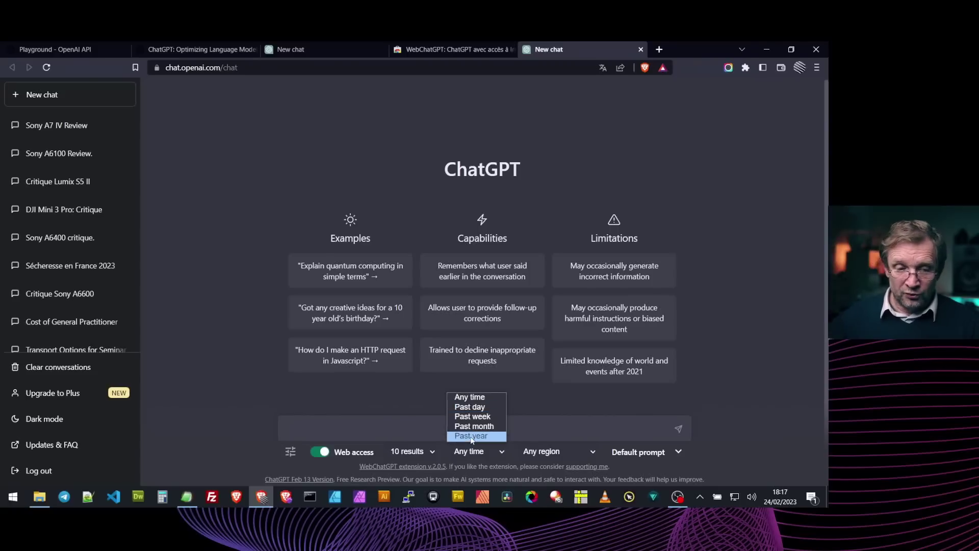
{"action": "left_click", "coordinate": [594, 453]}
{"action": "left_click", "coordinate": [594, 453]}
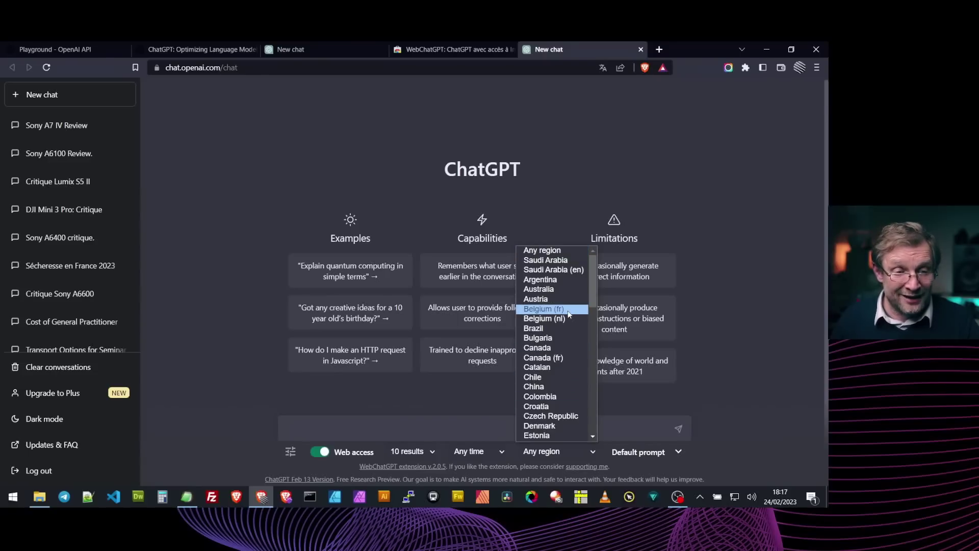
{"action": "scroll", "coordinate": [567, 346], "scroll_direction": "down", "scroll_amount": 3}
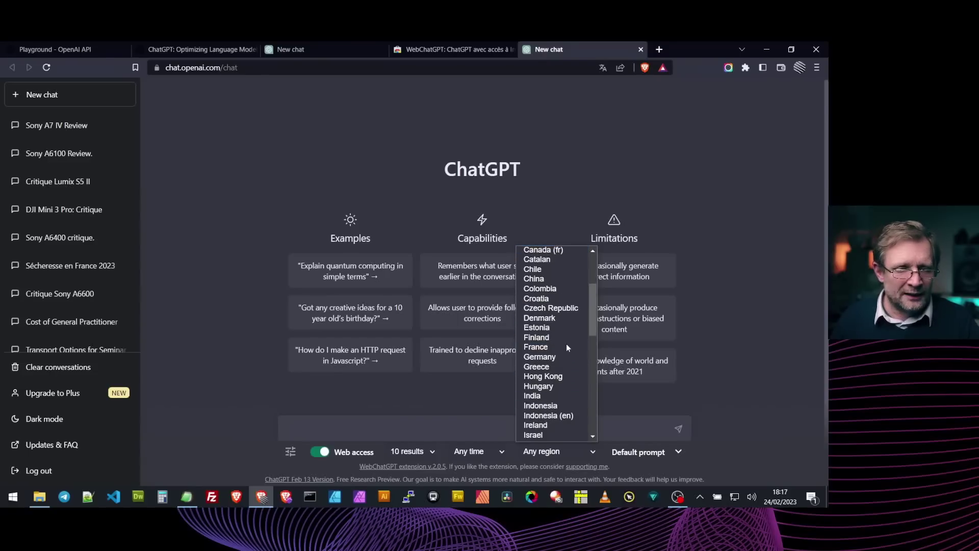
{"action": "left_click", "coordinate": [537, 349]}
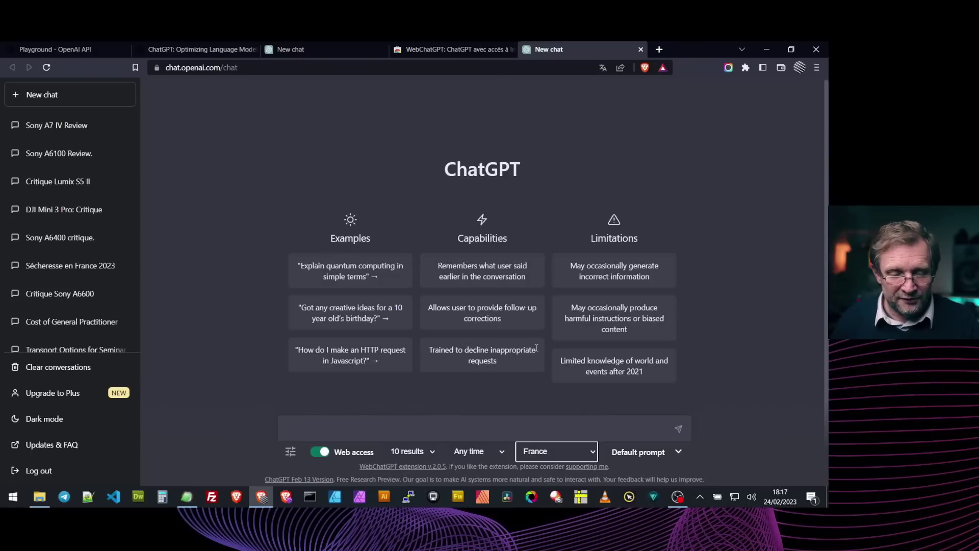
{"action": "left_click", "coordinate": [679, 452]}
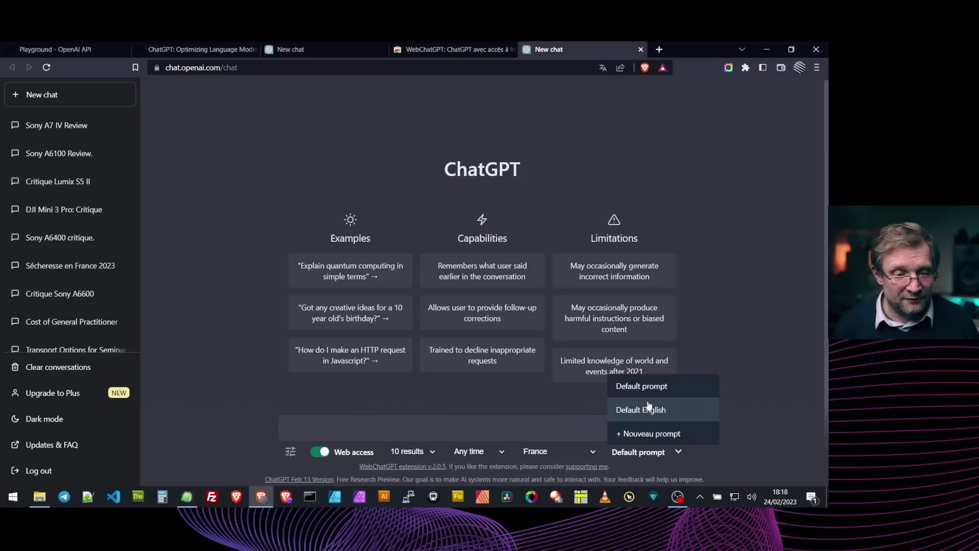
{"action": "left_click", "coordinate": [734, 423]}
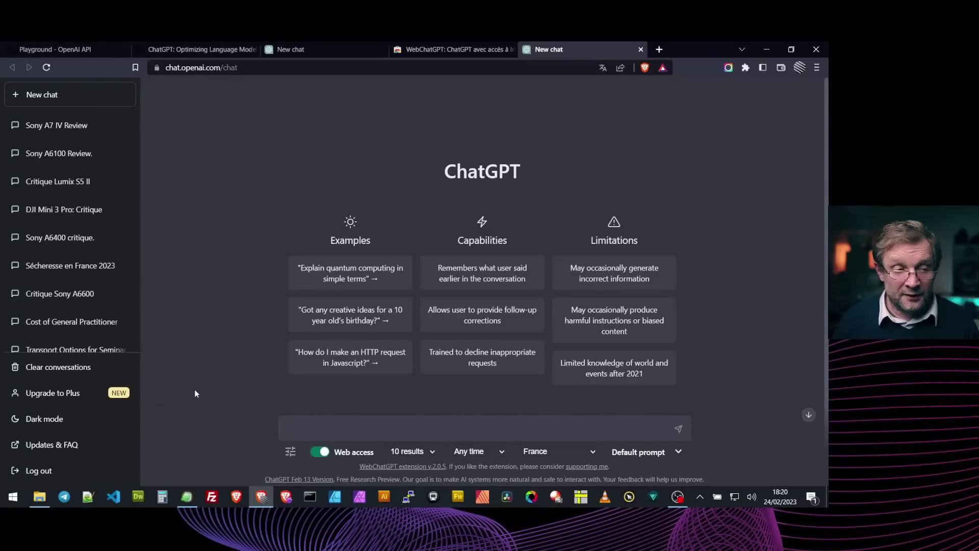
Submit the query "actualités pierre palmade" with web access and read through the web results and the answer
{"action": "left_click", "coordinate": [315, 431]}
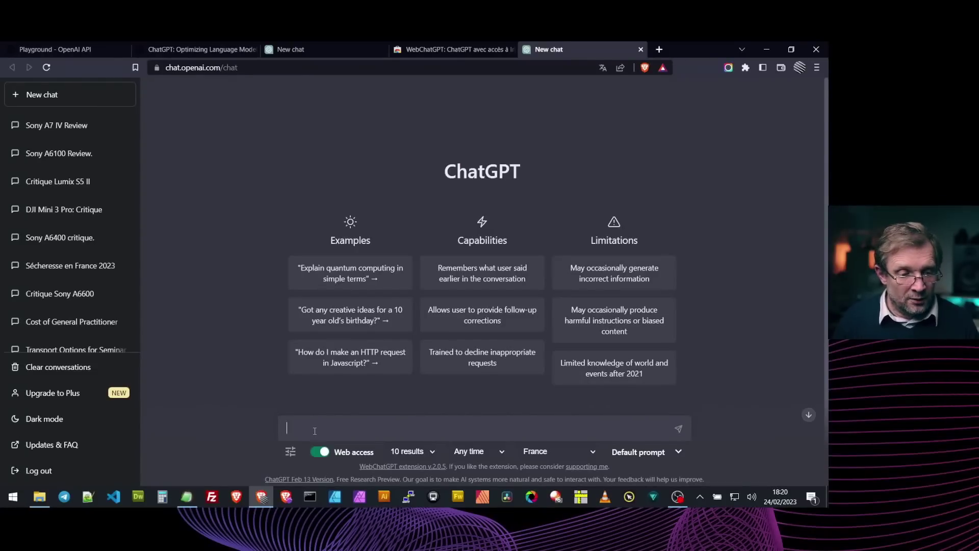
{"action": "type", "text": "actualités pierre palmade"}
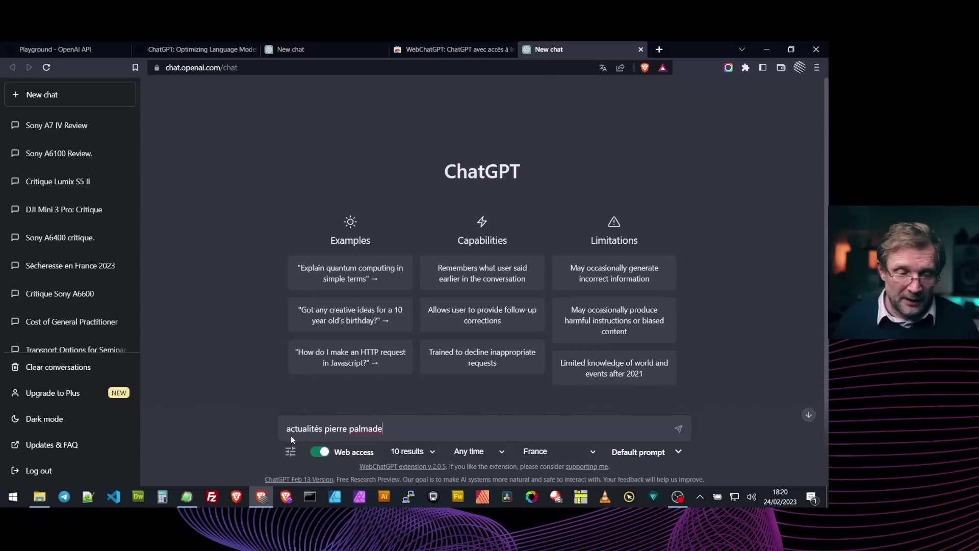
{"action": "left_click", "coordinate": [680, 429]}
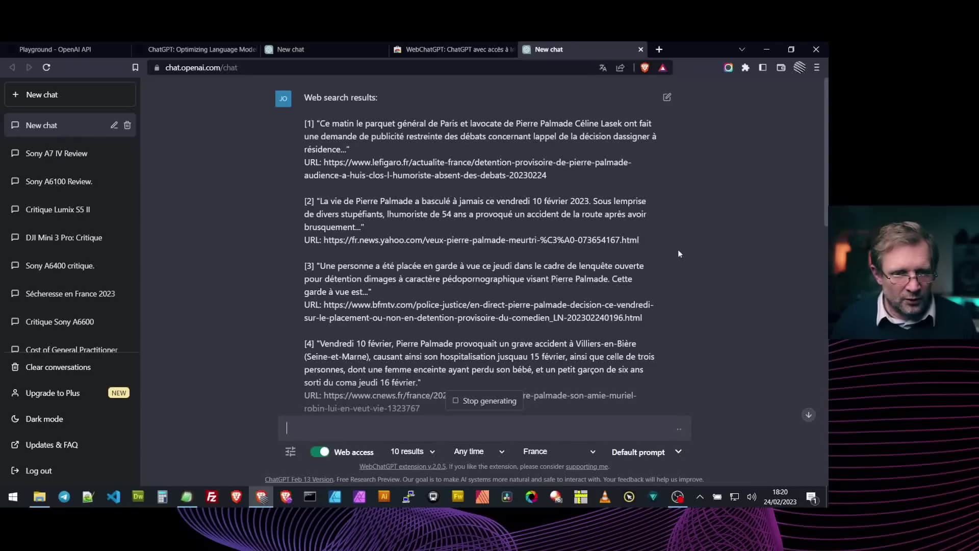
{"action": "scroll", "coordinate": [678, 249], "scroll_direction": "down", "scroll_amount": 8}
{"action": "scroll", "coordinate": [604, 269], "scroll_direction": "down", "scroll_amount": 6}
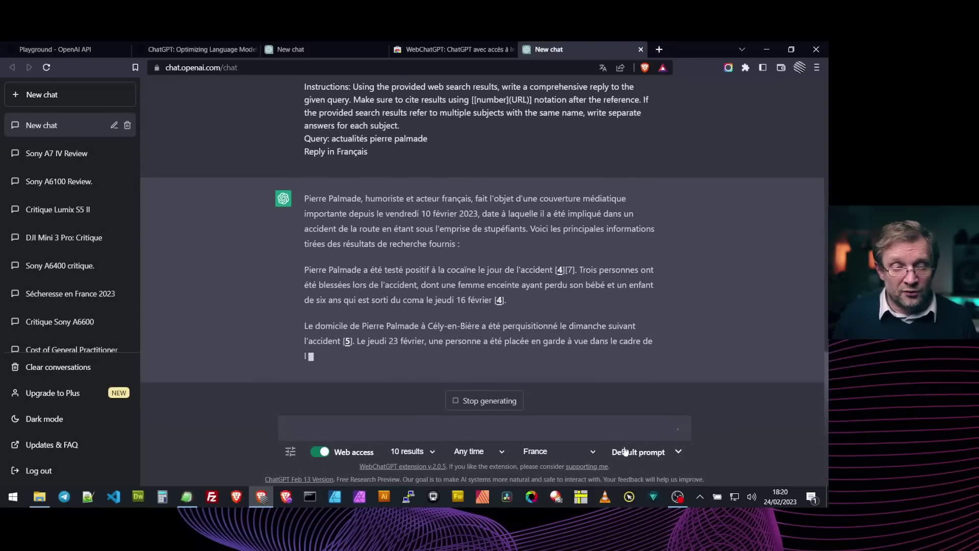
Stop generating the answer and delete the Pierre Palmade conversation from the chat history
{"action": "left_click", "coordinate": [488, 402]}
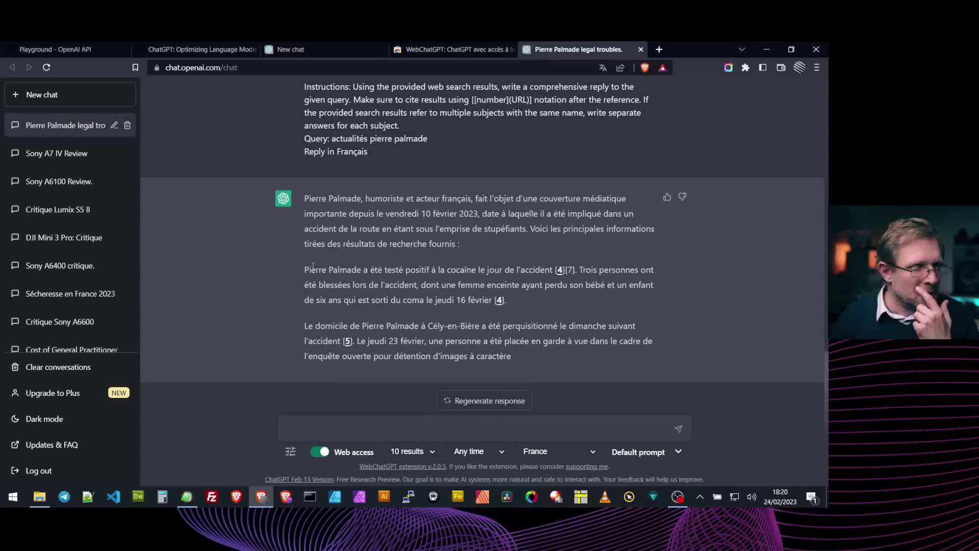
{"action": "left_click", "coordinate": [128, 126]}
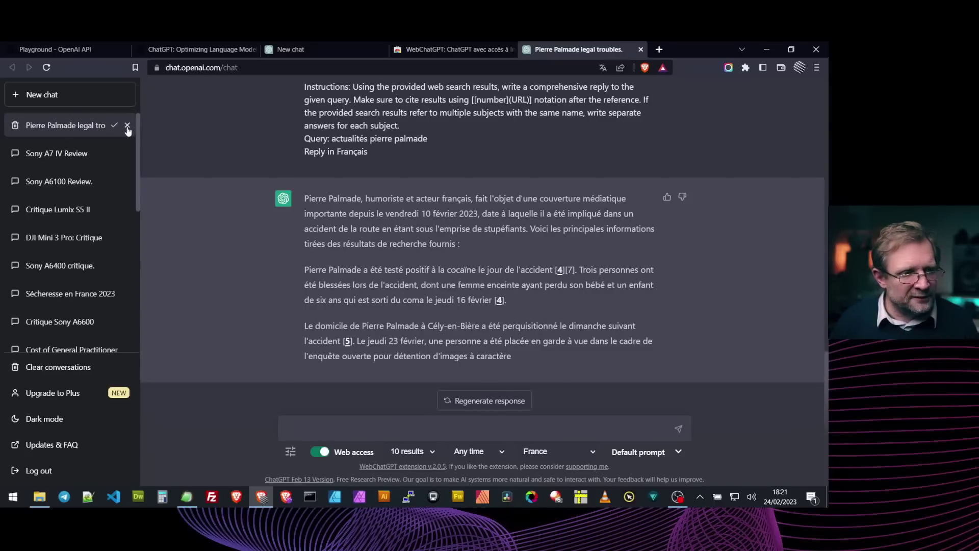
{"action": "left_click", "coordinate": [115, 126]}
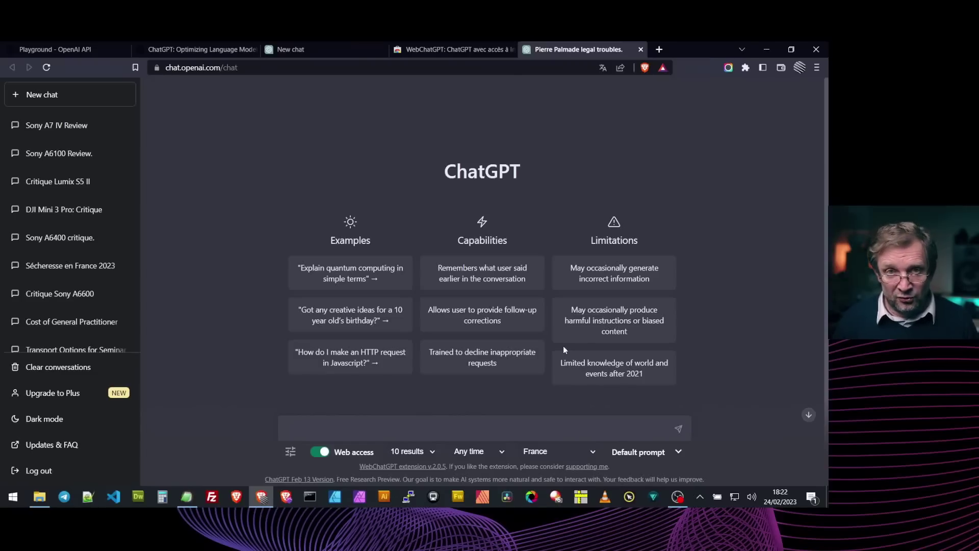
Open the WebChatGPT options and compare the Default English and Default prompt templates
{"action": "left_click", "coordinate": [291, 452]}
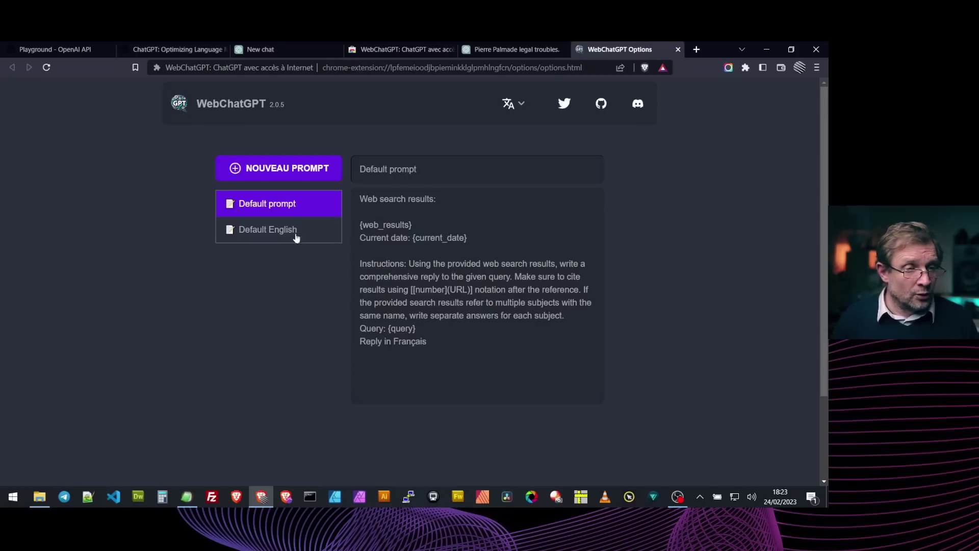
{"action": "left_click", "coordinate": [265, 229]}
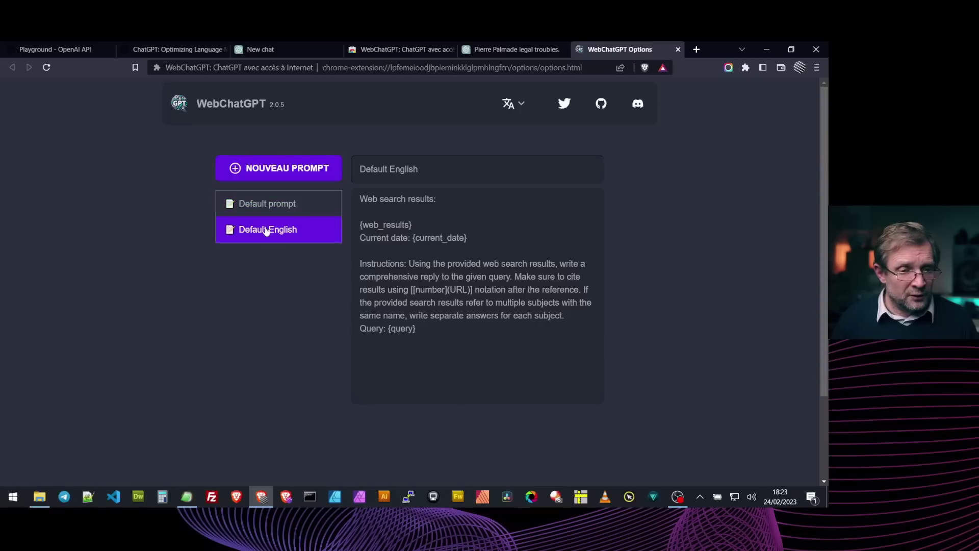
{"action": "left_click", "coordinate": [280, 204]}
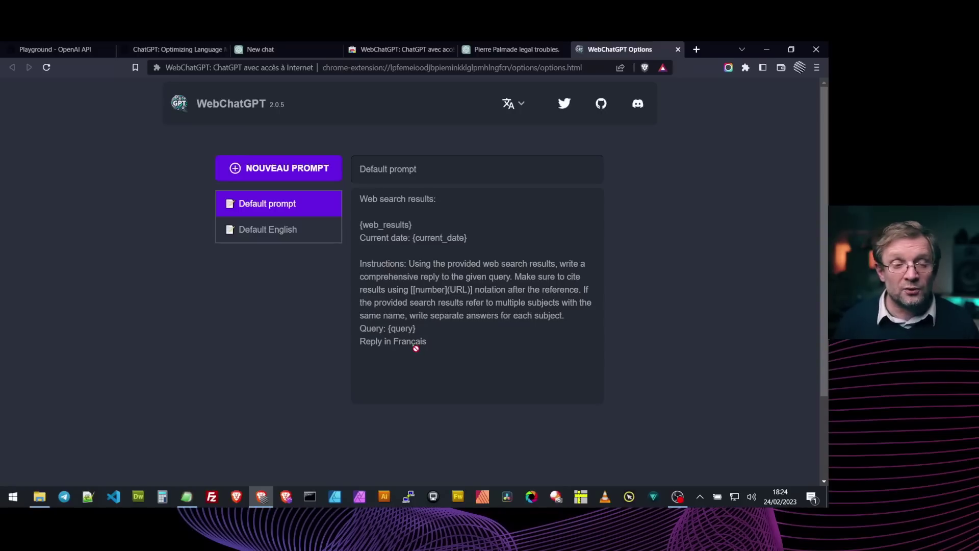
Create a new prompt named "critique matos tech" with French tech-reviewer instructions containing the {query}, {web_results} and {current_date} placeholders
{"action": "left_click", "coordinate": [285, 170]}
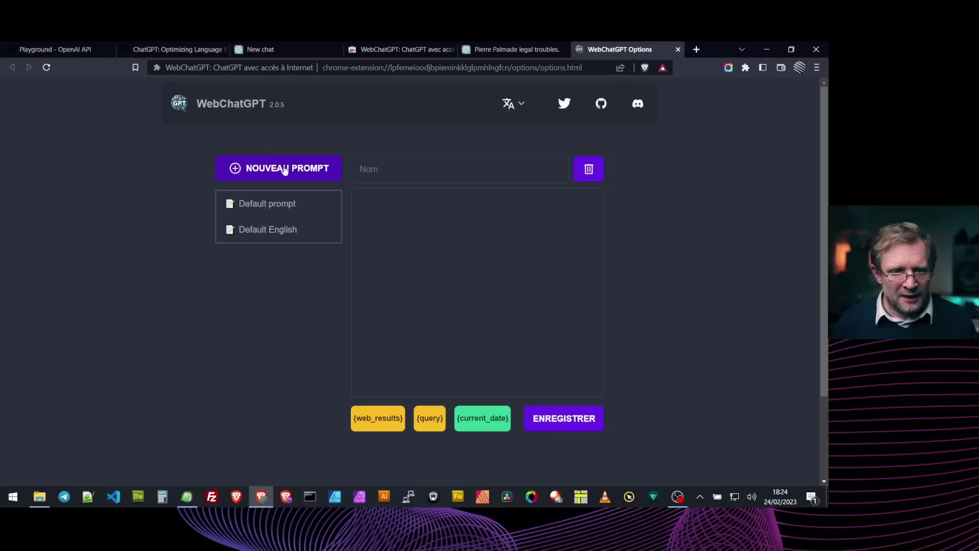
{"action": "left_click", "coordinate": [421, 171]}
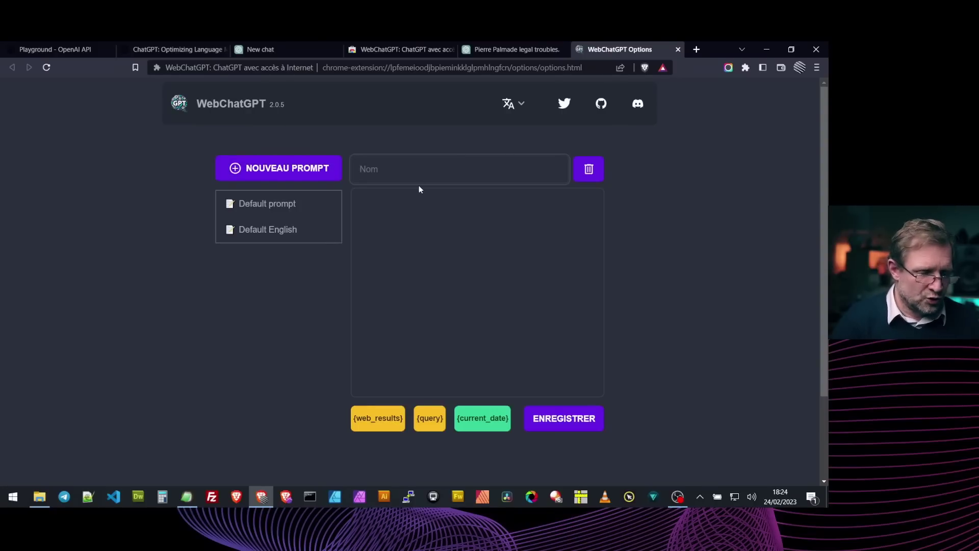
{"action": "type", "text": "cri"}
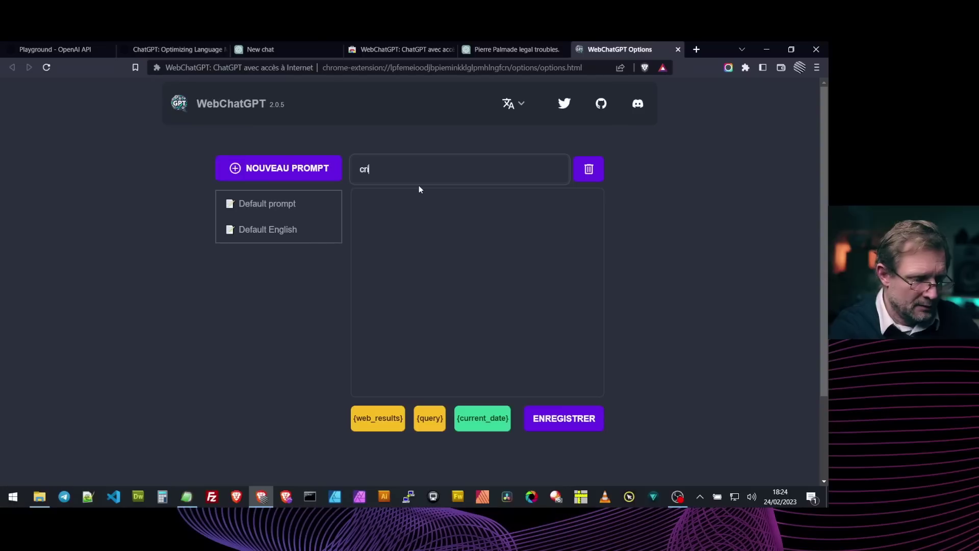
{"action": "type", "text": "tique matos tech"}
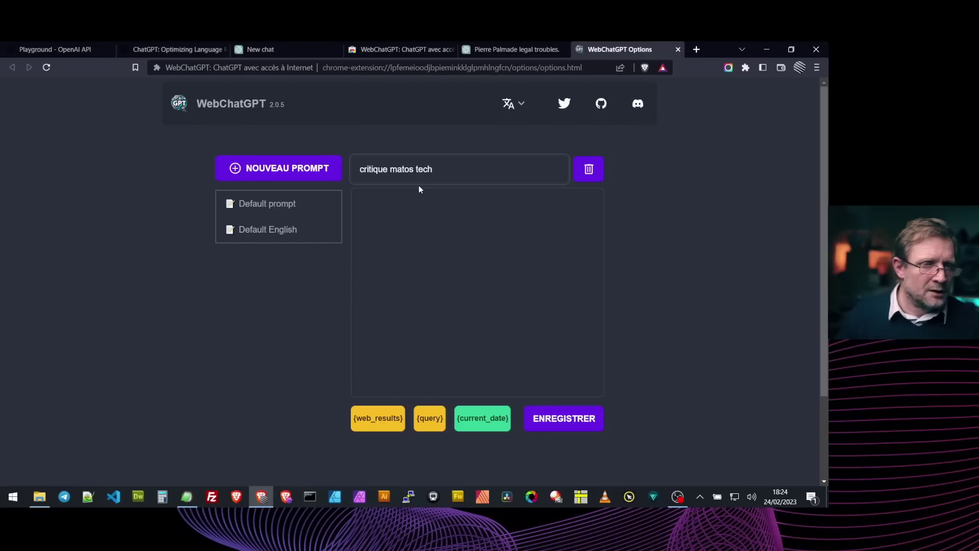
{"action": "left_click", "coordinate": [404, 195]}
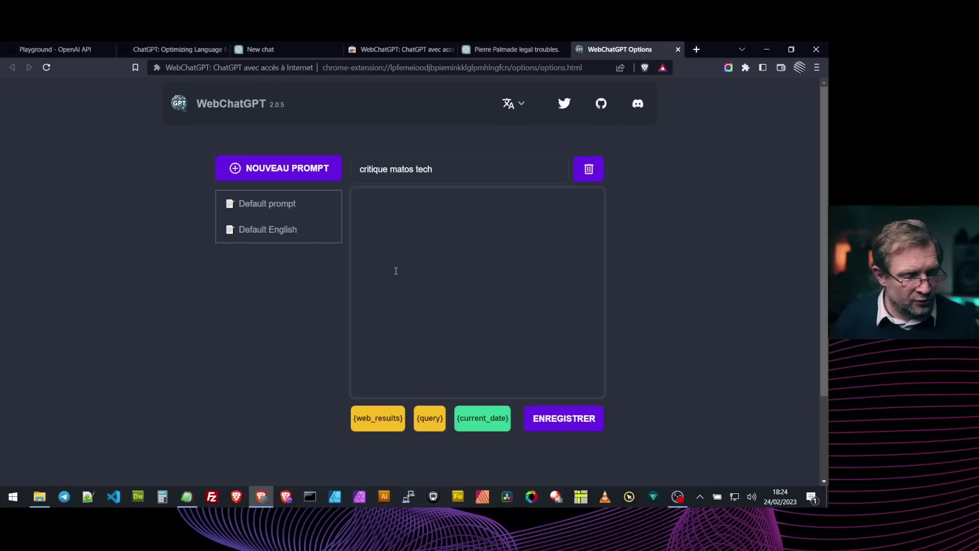
{"action": "type", "text": "Je veux que vous jouiez le rôle d'un critique technique. Je vous donnerai le nom d'un nouvel élément technologique et vous me fournirez une critique approfondie structurée en sous-titres + paragraphes - y compris les avantages, les inconvénients, les caractéristiques et les comparaisons avec d'autres technologies sur le marché. Ma première demande de suggestion est \"Je passe en revue {query}\".  Web search results:  {web_results} Current date: {current_date} Réponse en français"}
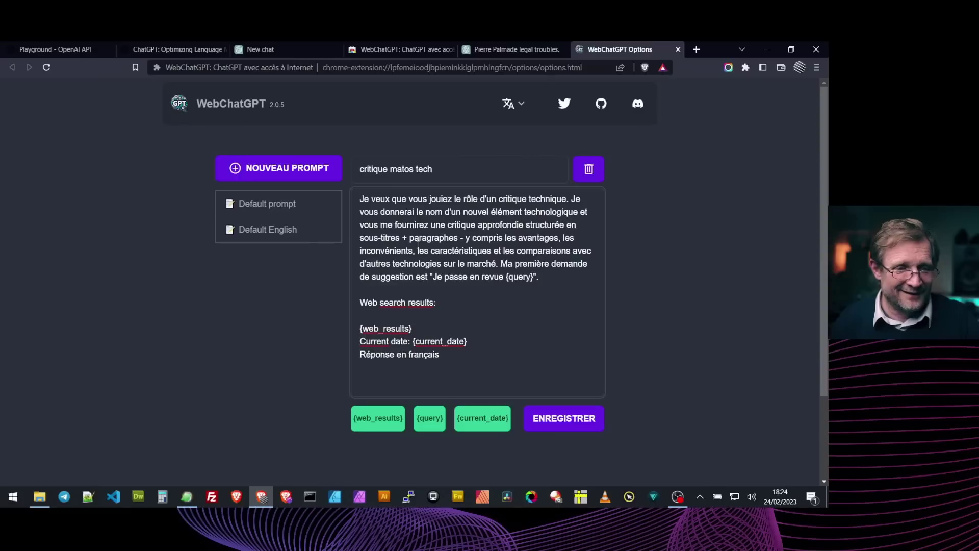
Try inserting an extra {query} placeholder and removing it, and delete and reinsert the original after "Je passe en revue"
{"action": "left_click_drag", "start_coordinate": [506, 277], "coordinate": [533, 277]}
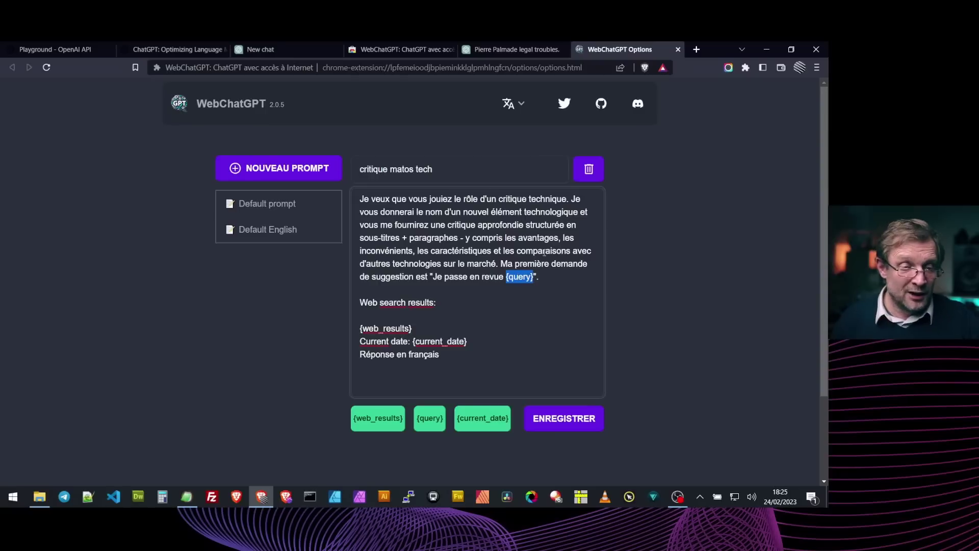
{"action": "left_click", "coordinate": [551, 276]}
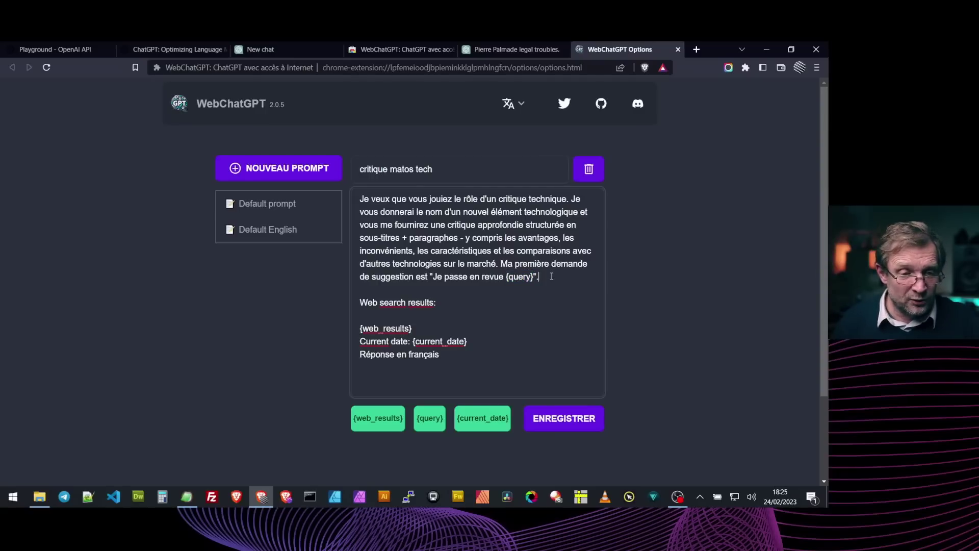
{"action": "left_click", "coordinate": [430, 418]}
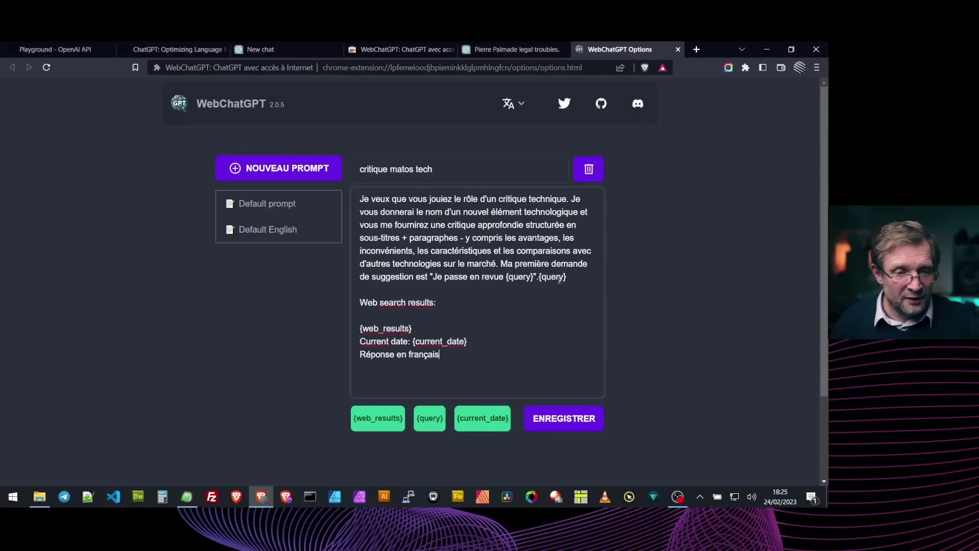
{"action": "left_click_drag", "start_coordinate": [566, 276], "coordinate": [534, 276]}
{"action": "key", "text": "BackSpace"}
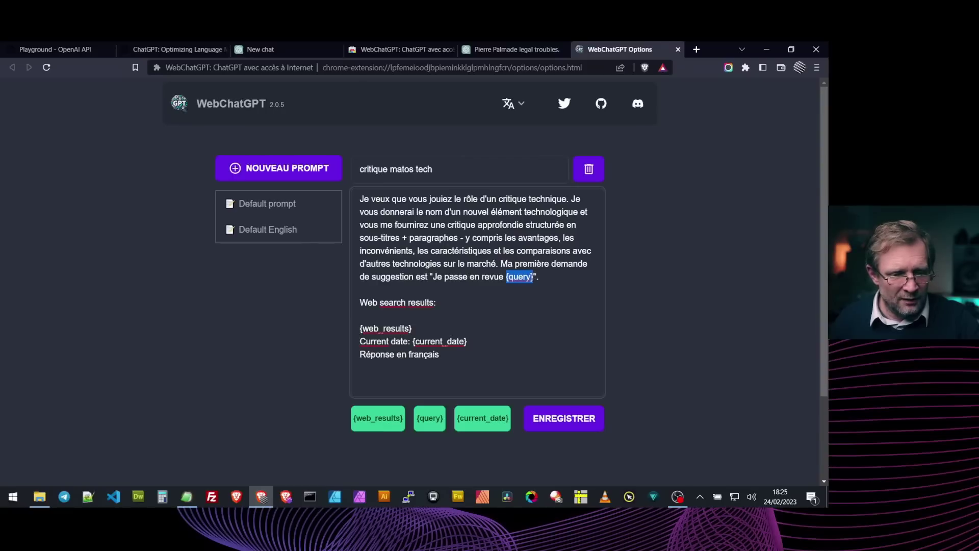
{"action": "key", "text": "BackSpace"}
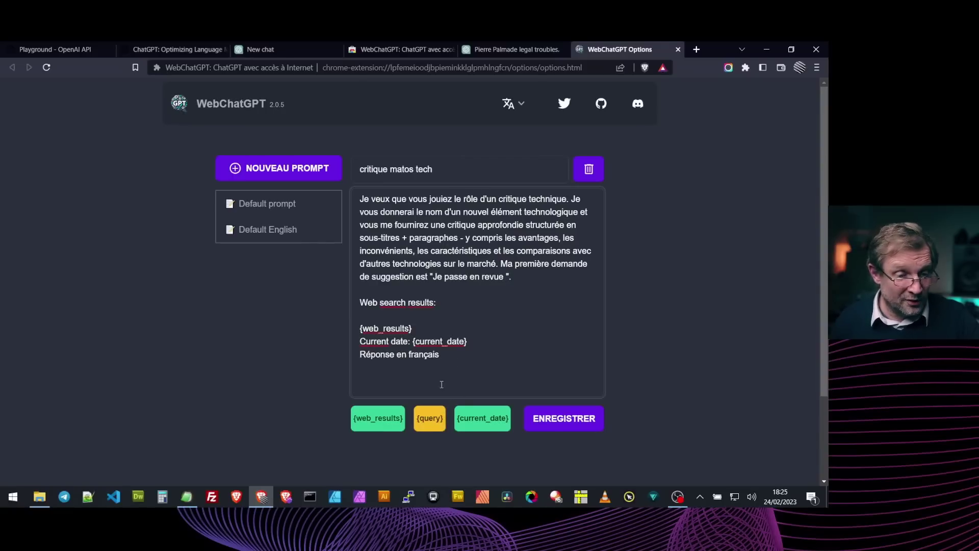
{"action": "left_click", "coordinate": [432, 418]}
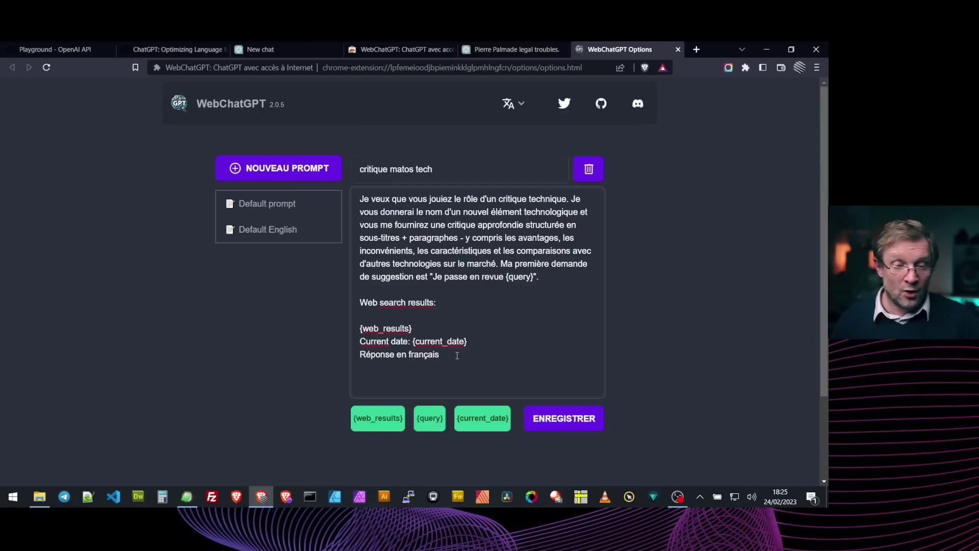
Capitalize the prompt's name to "Critique matos tech" and save the prompt
{"action": "left_click", "coordinate": [363, 170]}
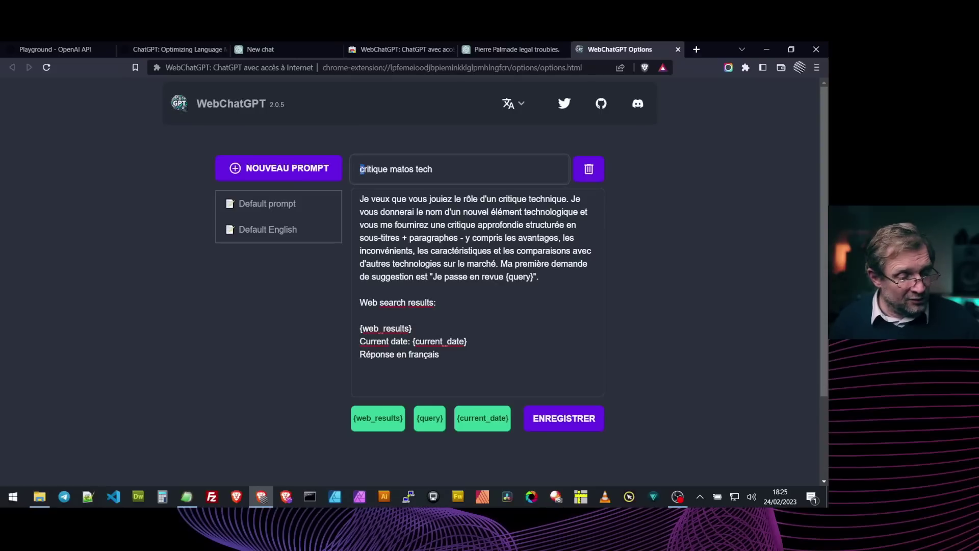
{"action": "type", "text": "C"}
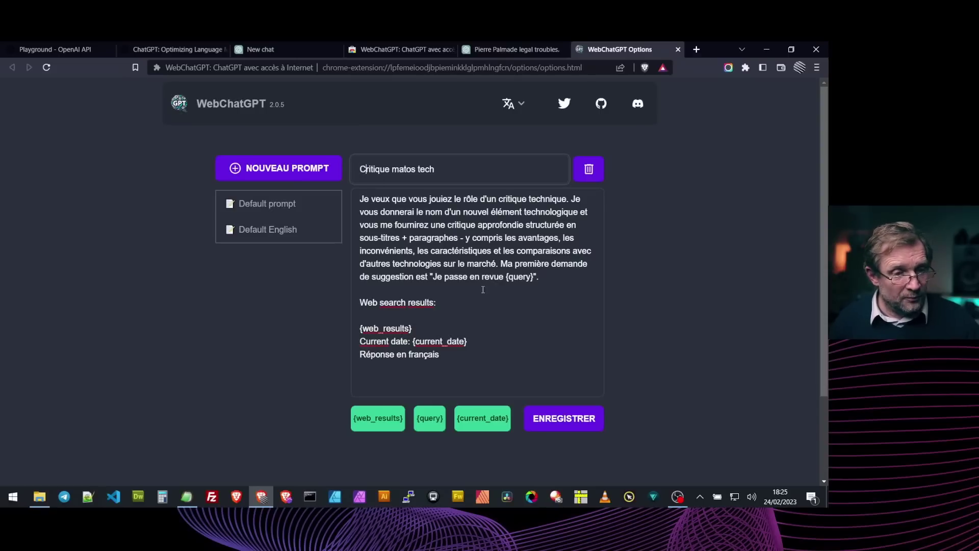
{"action": "left_click", "coordinate": [561, 421]}
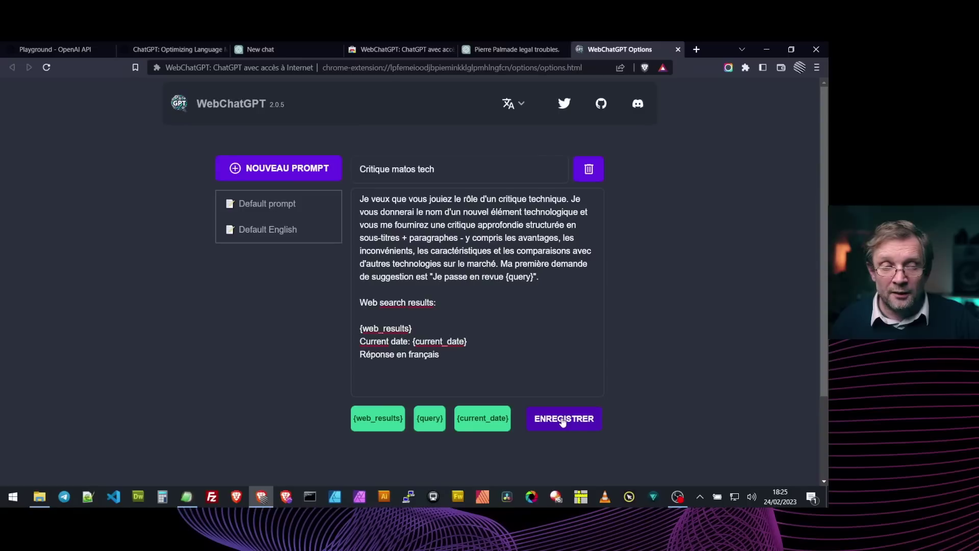
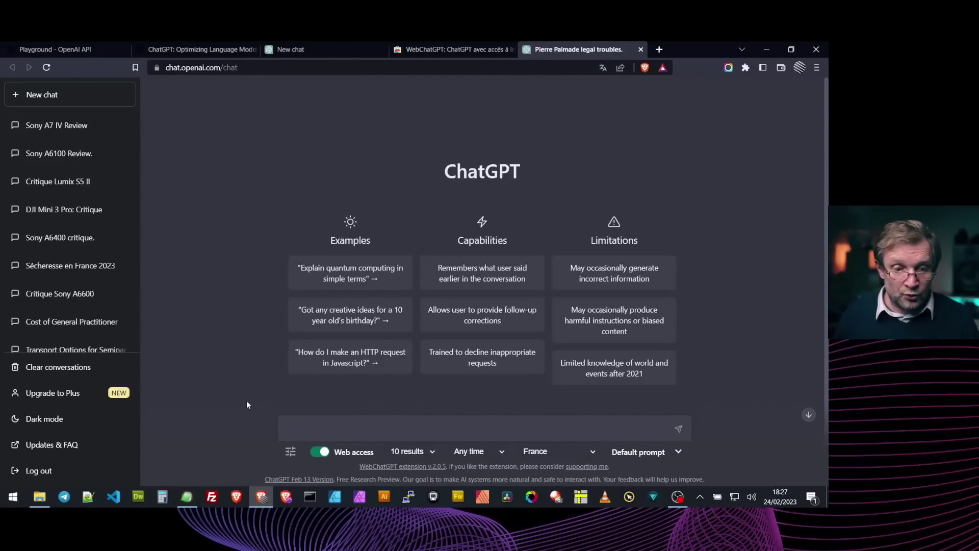
In ChatGPT, select the "Critique matos tech" prompt and submit the query "le drone DJI mini 3 pro" with web access
{"action": "left_click", "coordinate": [678, 453]}
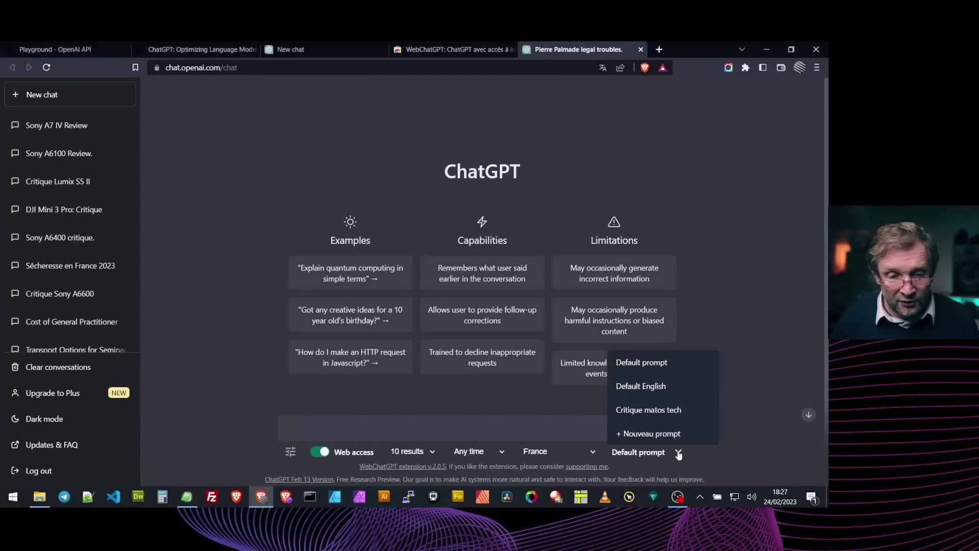
{"action": "left_click", "coordinate": [641, 411]}
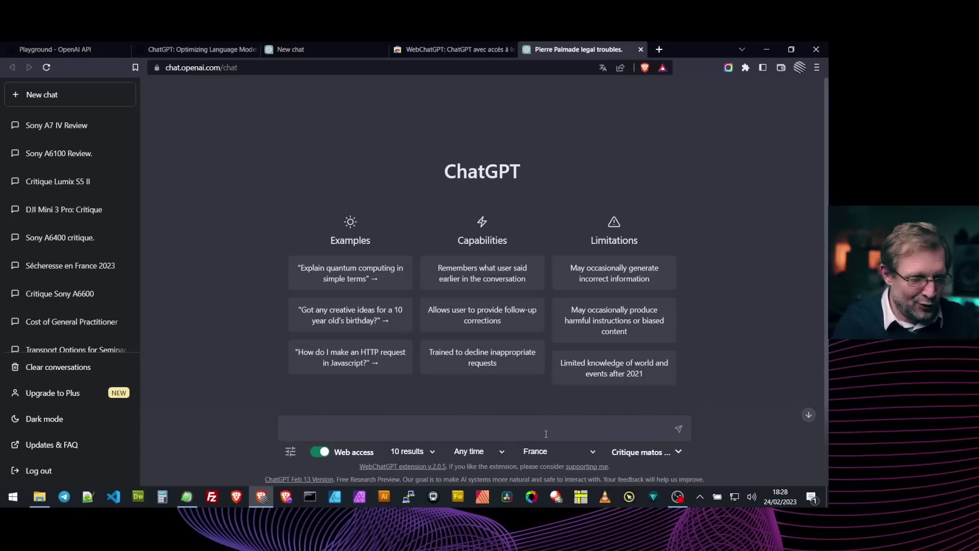
{"action": "type", "text": "le drone DJI"}
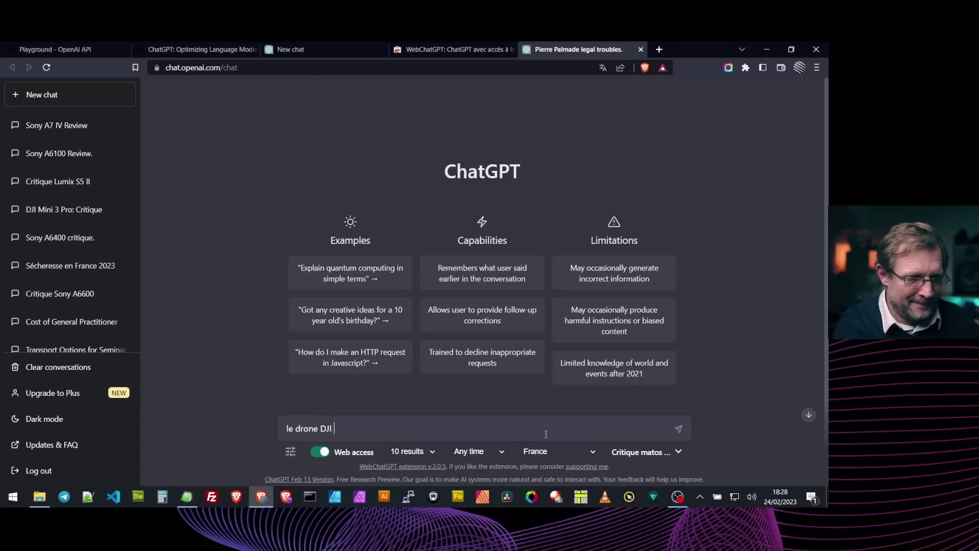
{"action": "type", "text": " mini 3 "}
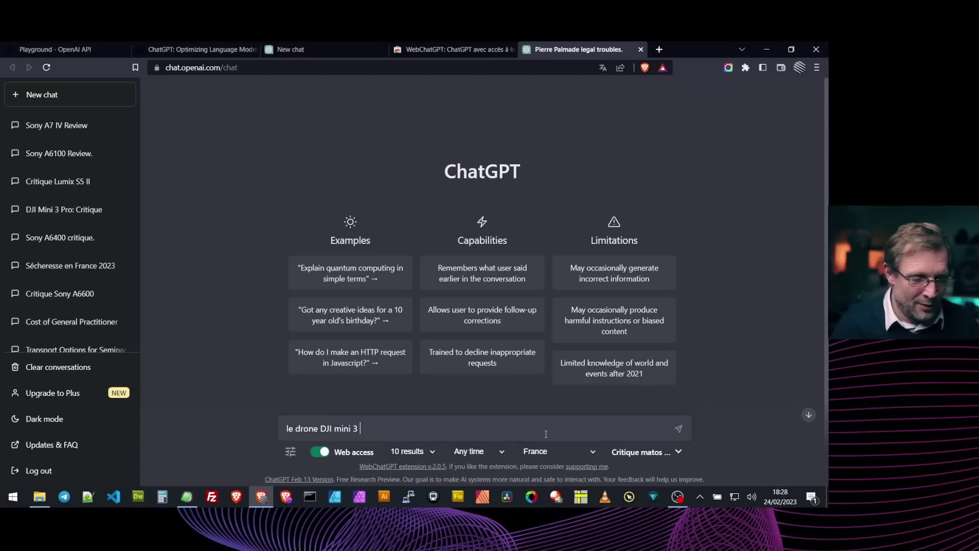
{"action": "type", "text": "pro"}
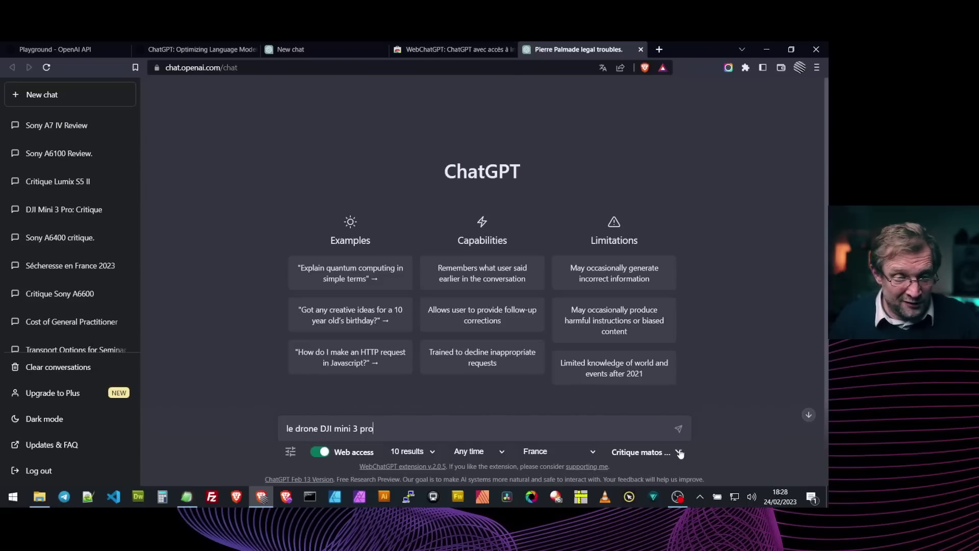
{"action": "left_click", "coordinate": [680, 429]}
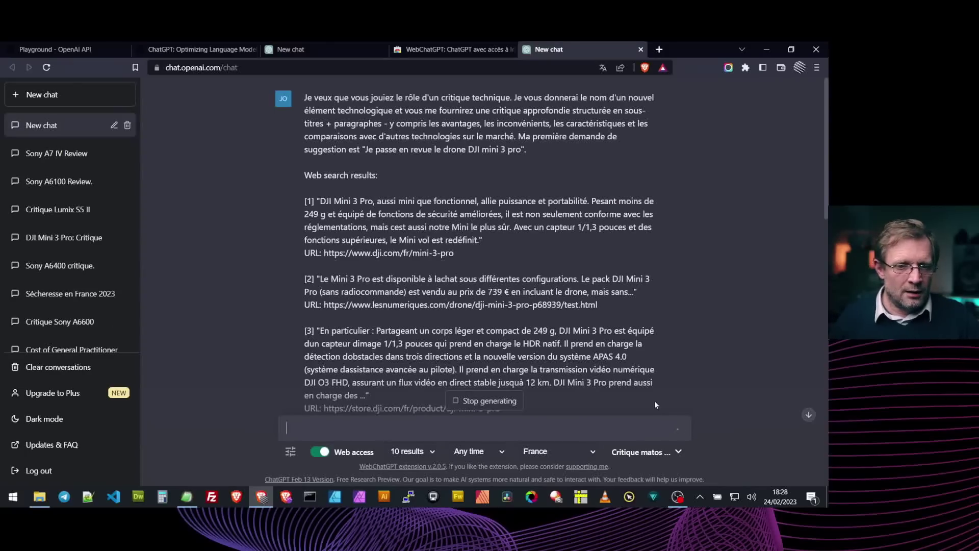
Read through the web search results and the generated DJI Mini 3 Pro review, including its drawbacks, comparisons and conclusion
{"action": "scroll", "coordinate": [599, 308], "scroll_direction": "down", "scroll_amount": 3}
{"action": "scroll", "coordinate": [604, 299], "scroll_direction": "down", "scroll_amount": 10}
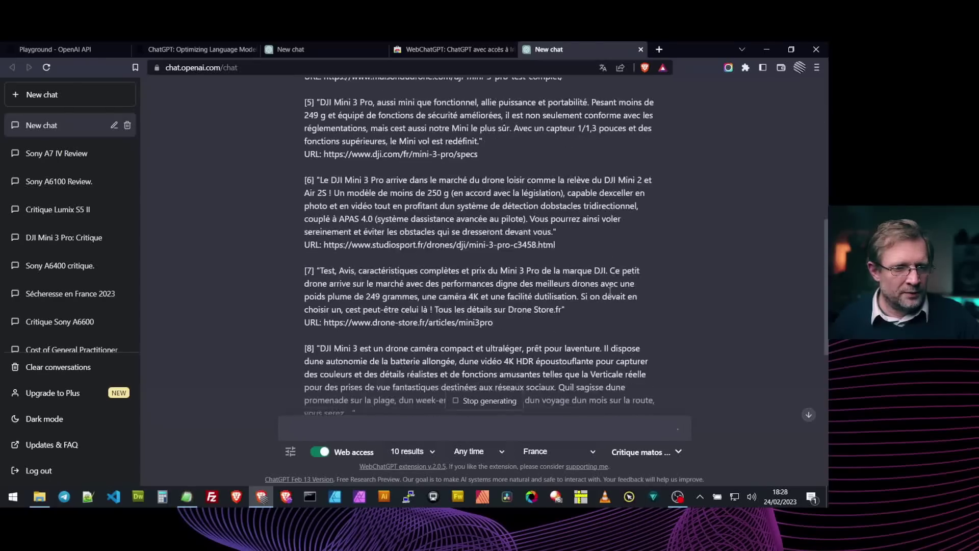
{"action": "scroll", "coordinate": [674, 264], "scroll_direction": "down", "scroll_amount": 2}
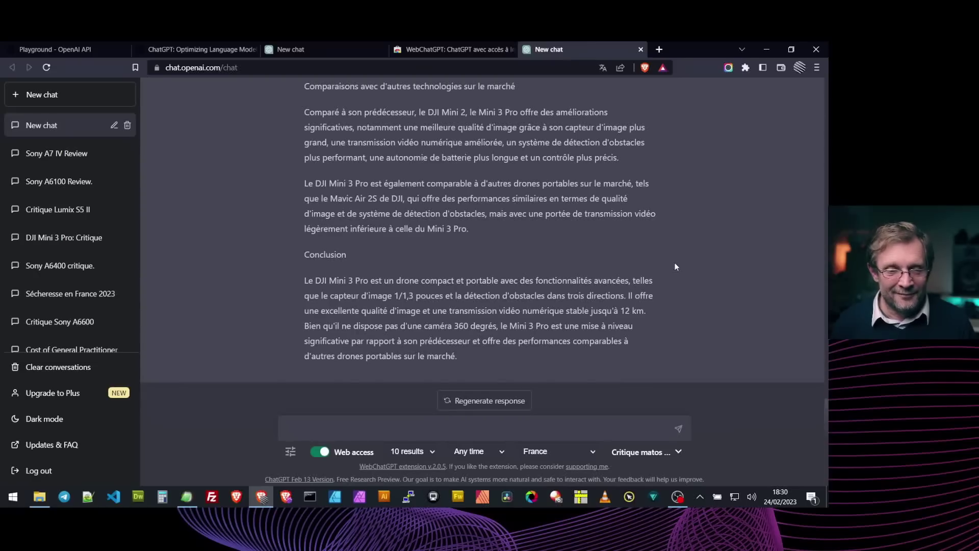
{"action": "scroll", "coordinate": [599, 317], "scroll_direction": "up", "scroll_amount": 10}
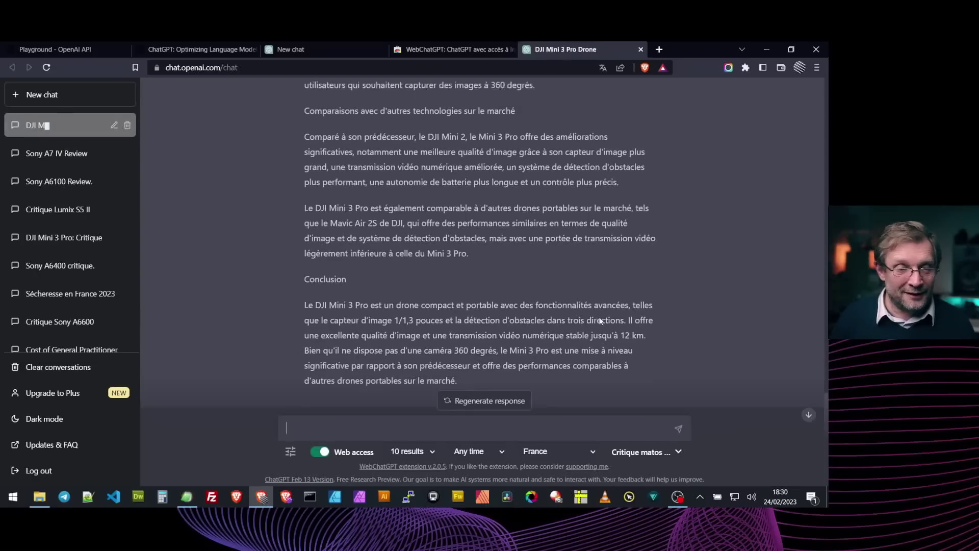
{"action": "scroll", "coordinate": [599, 317], "scroll_direction": "up", "scroll_amount": 2}
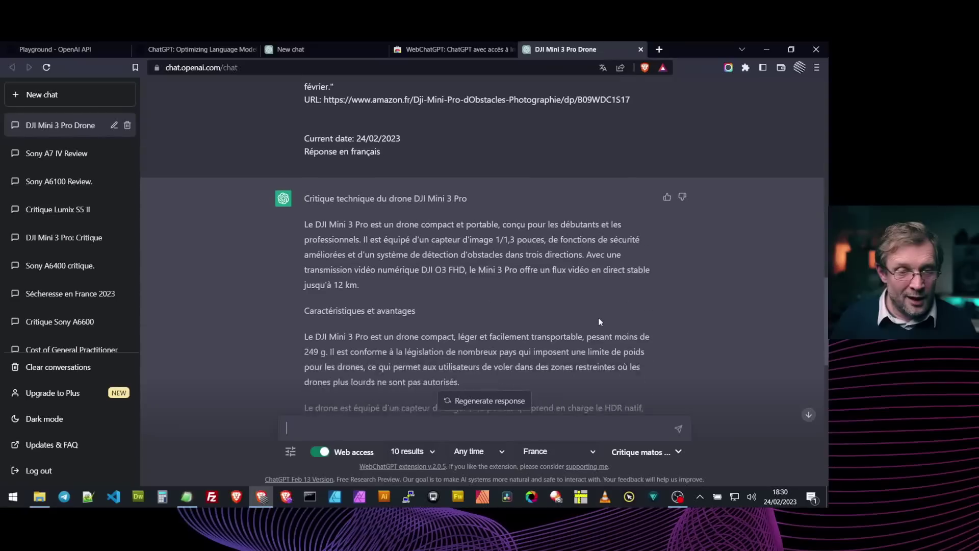
{"action": "scroll", "coordinate": [598, 317], "scroll_direction": "down", "scroll_amount": 12}
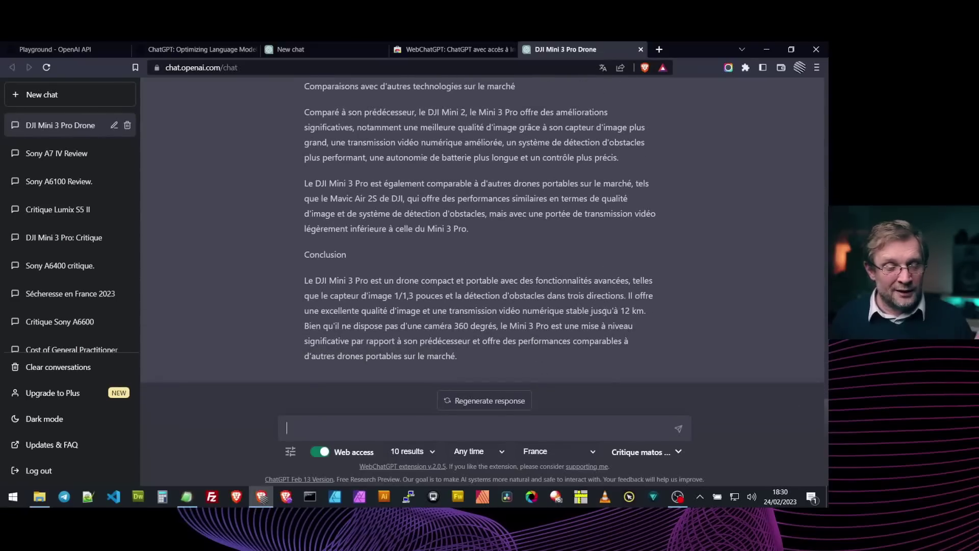
{"action": "scroll", "coordinate": [607, 311], "scroll_direction": "up", "scroll_amount": 9}
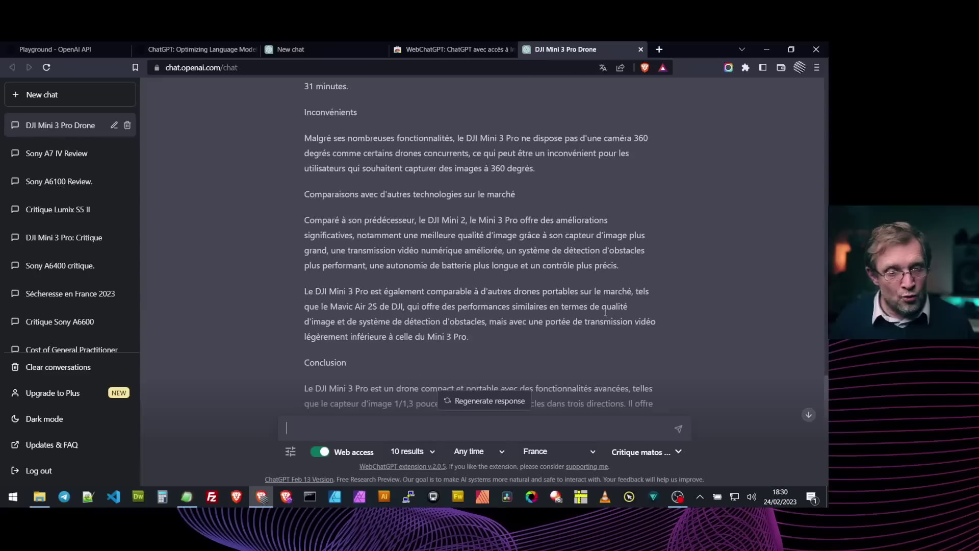
{"action": "scroll", "coordinate": [607, 311], "scroll_direction": "down", "scroll_amount": 4}
{"action": "scroll", "coordinate": [607, 310], "scroll_direction": "down", "scroll_amount": 5}
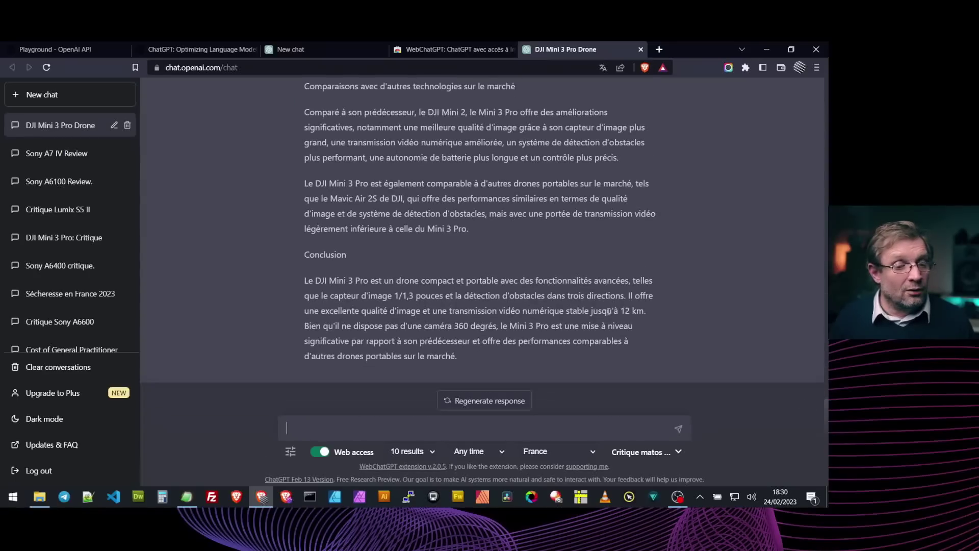